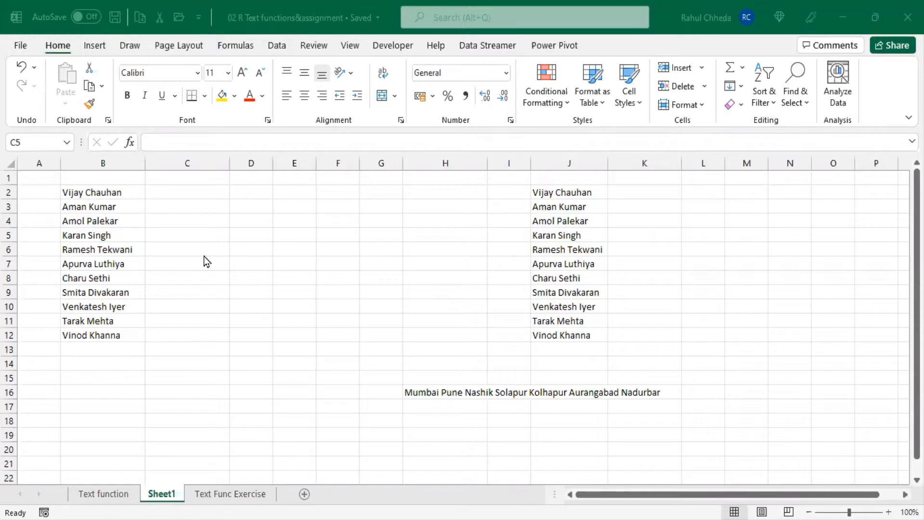
Type the first two first names in C2 and C3 as examples and let Flash Fill complete C2:C12
click(106, 193)
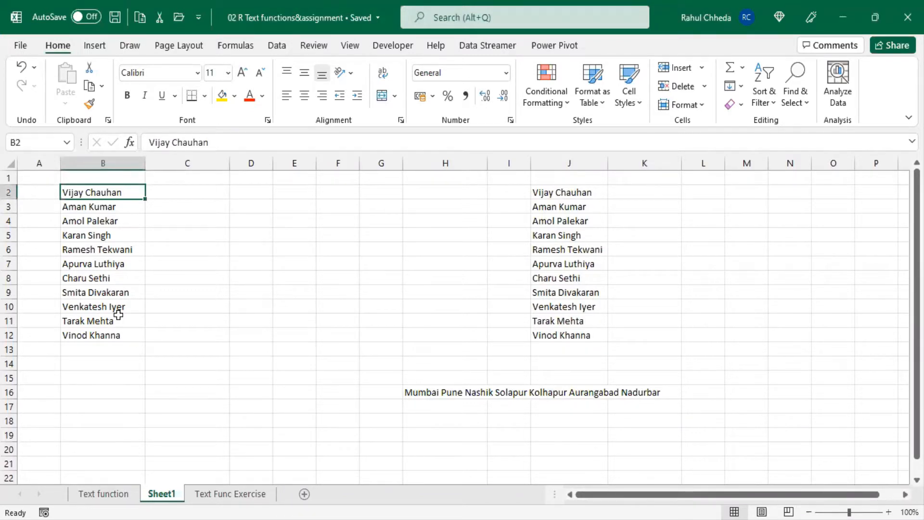
click(204, 192)
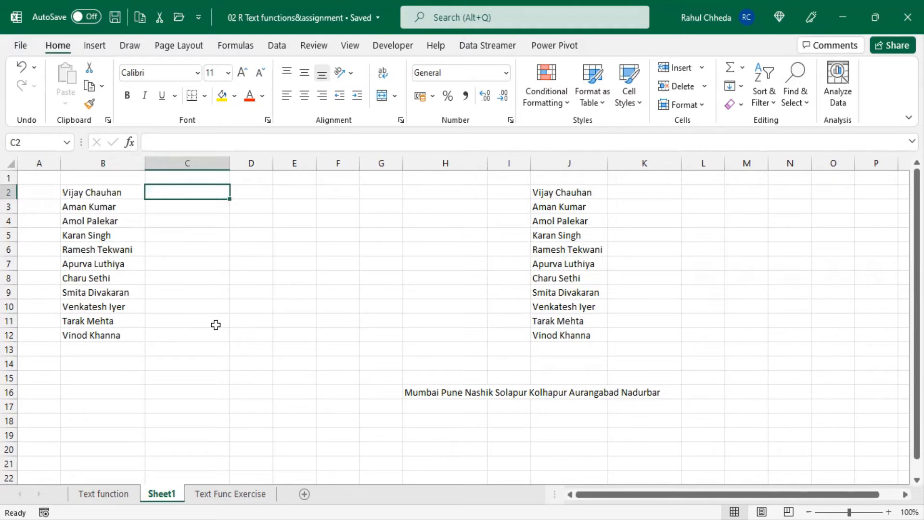
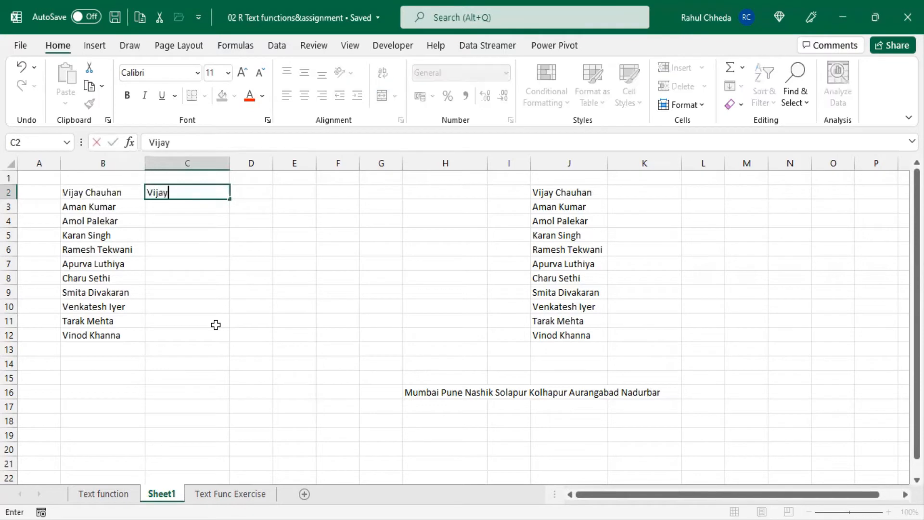
key(Return)
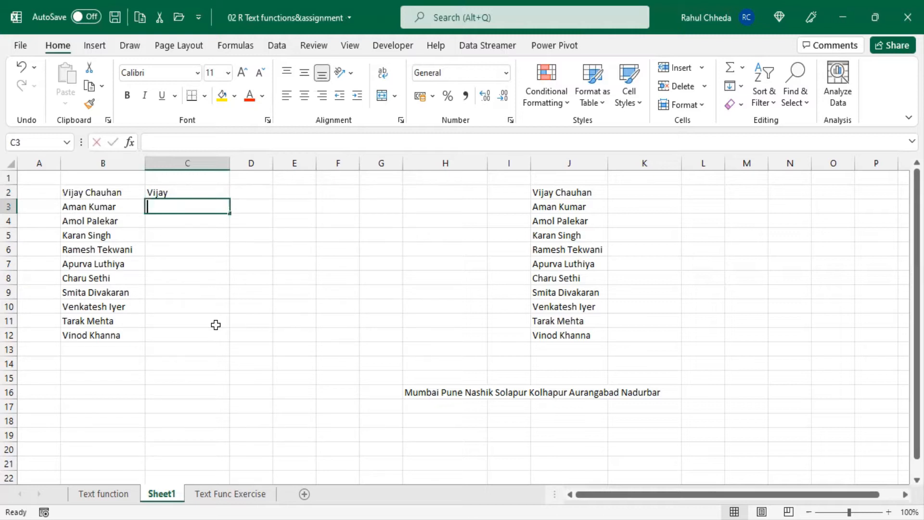
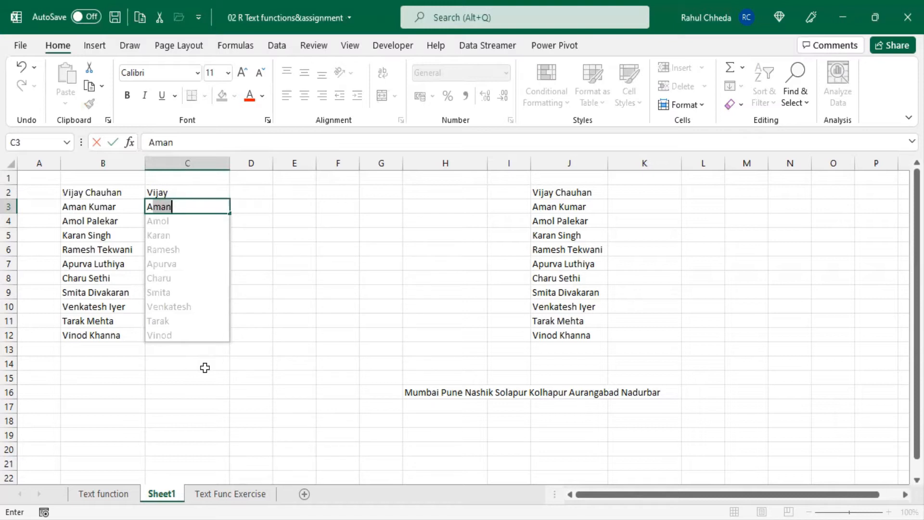
key(Return)
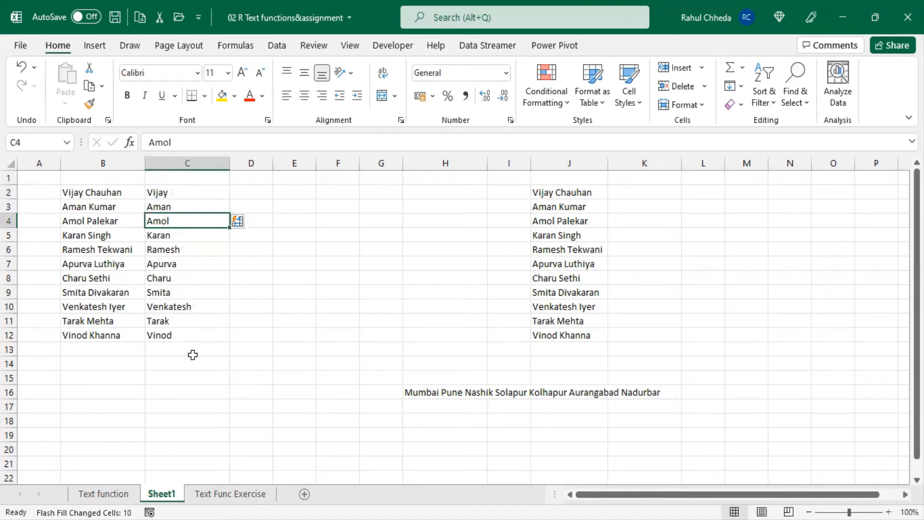
click(250, 192)
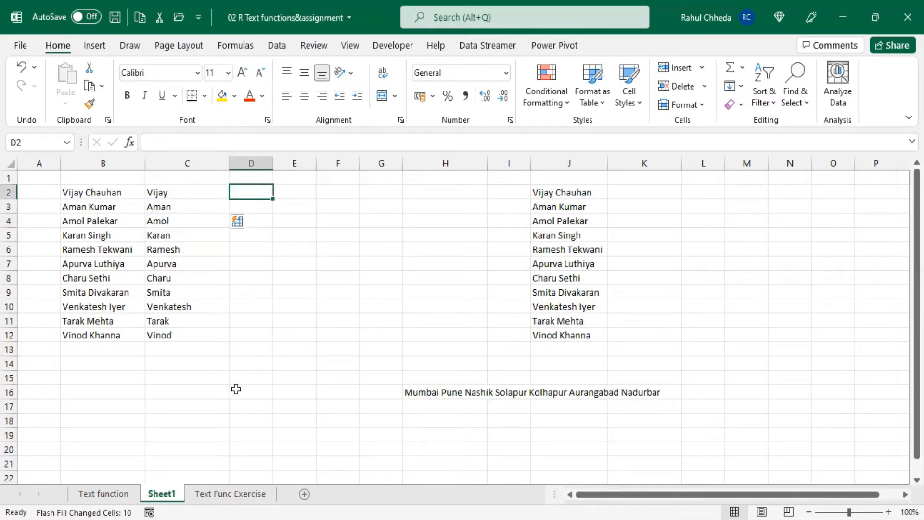
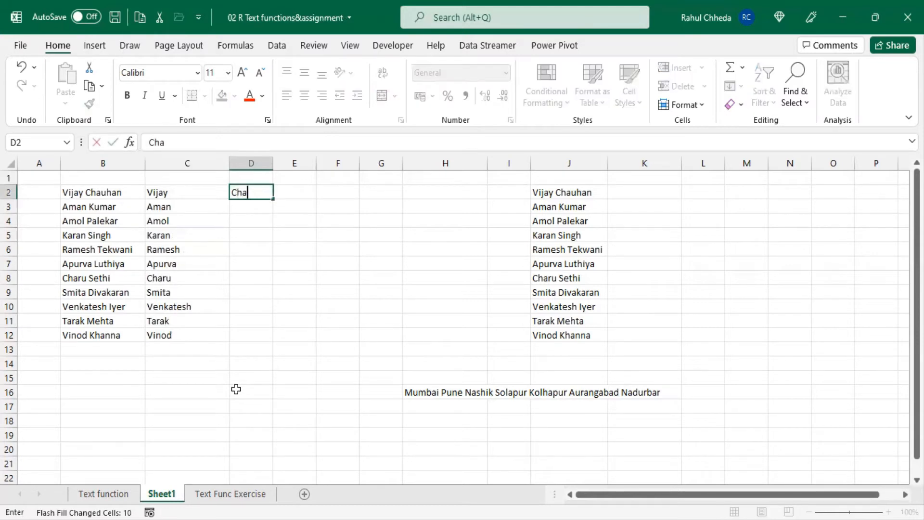
Type the first two surnames in D2 and D3 and accept Flash Fill for D2:D12
key(Return)
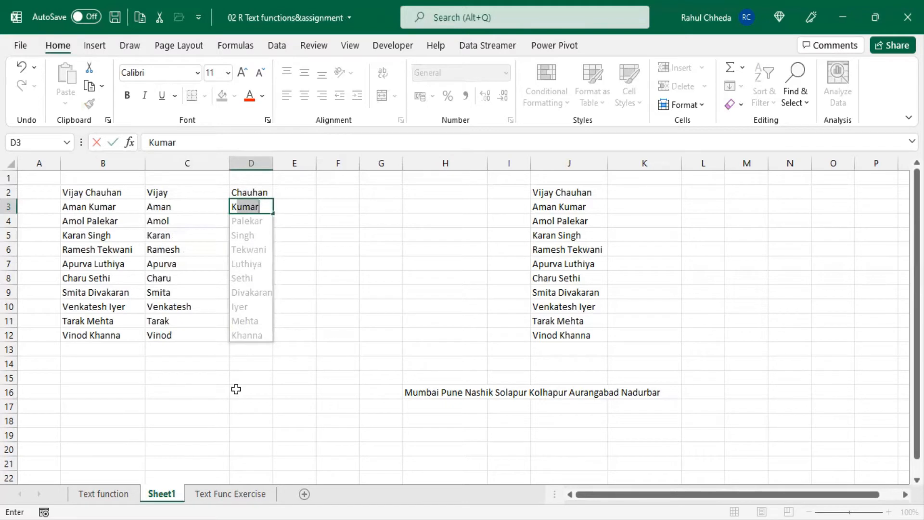
key(Return)
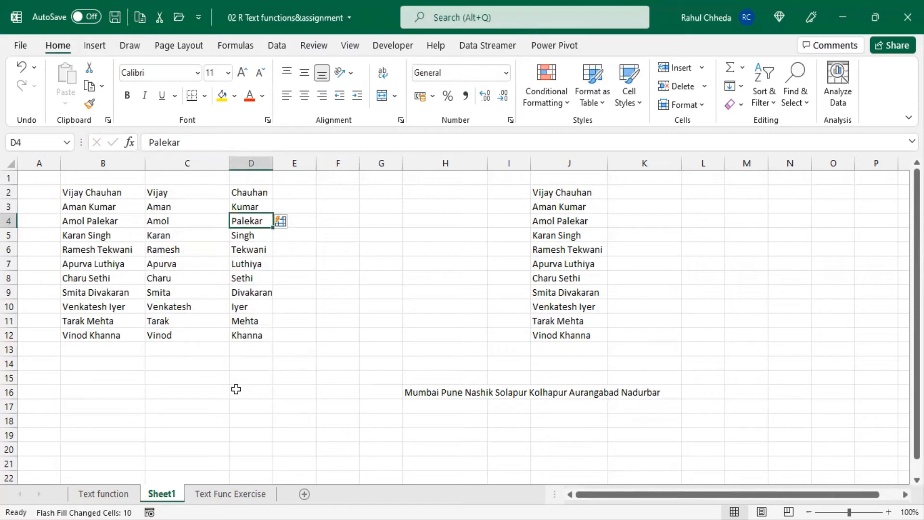
click(299, 194)
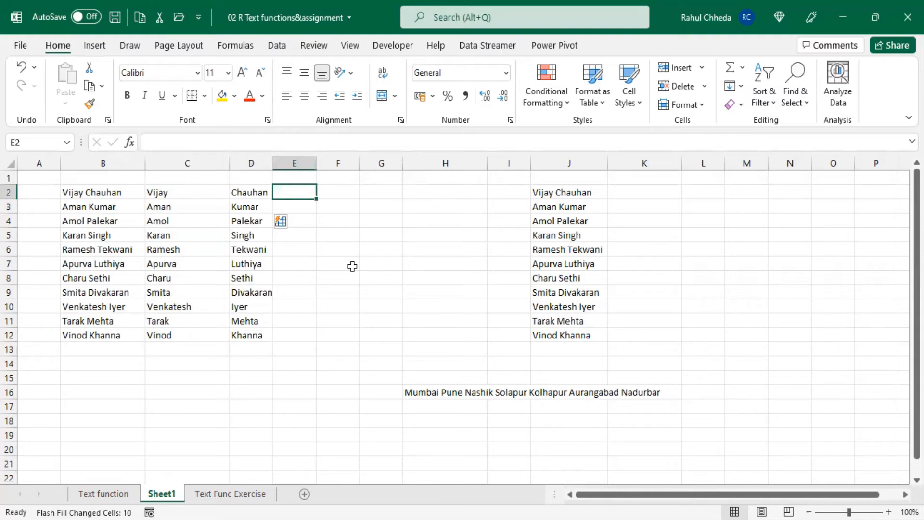
text(vj)
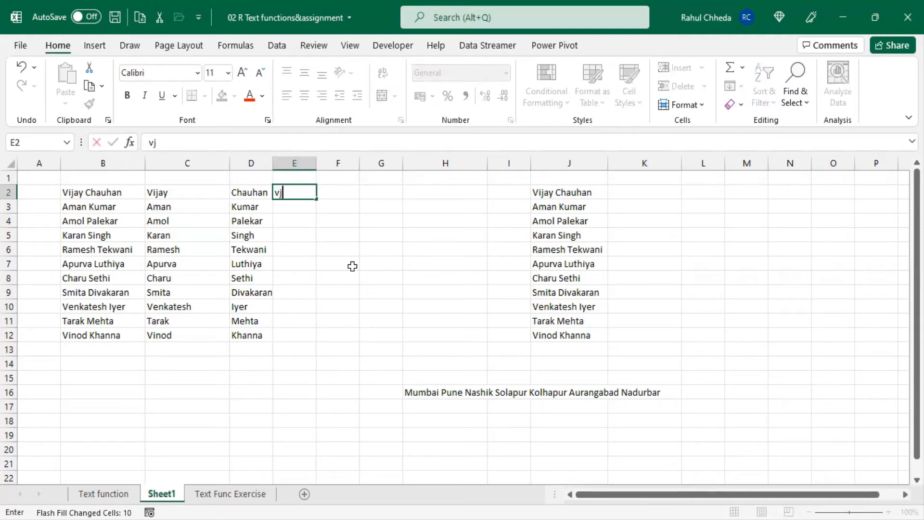
key(BackSpace)
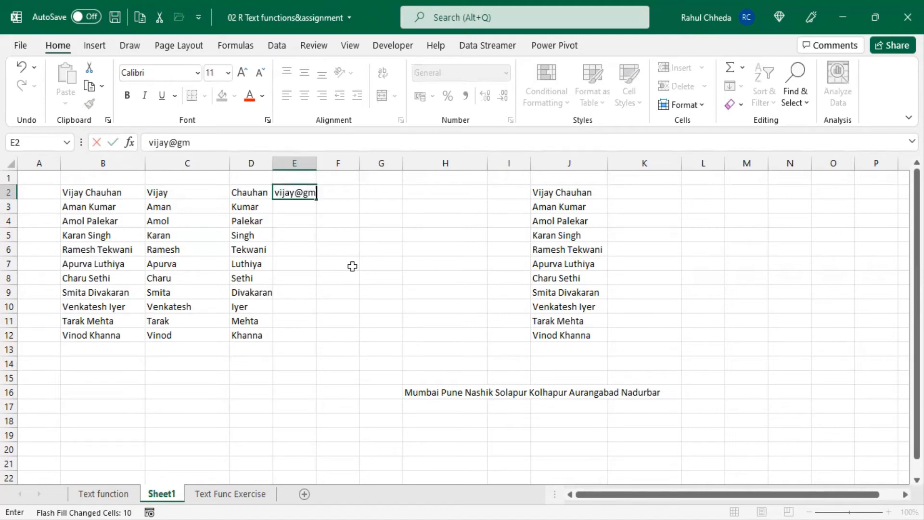
key(Return)
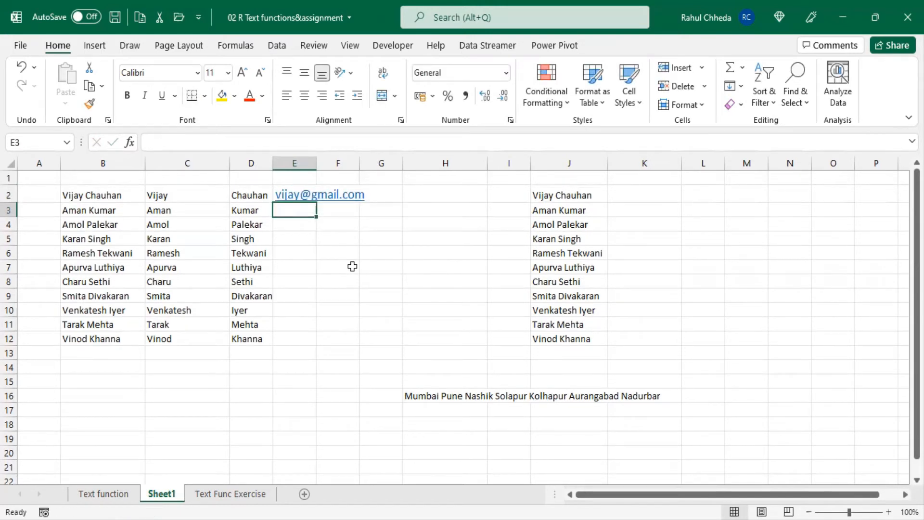
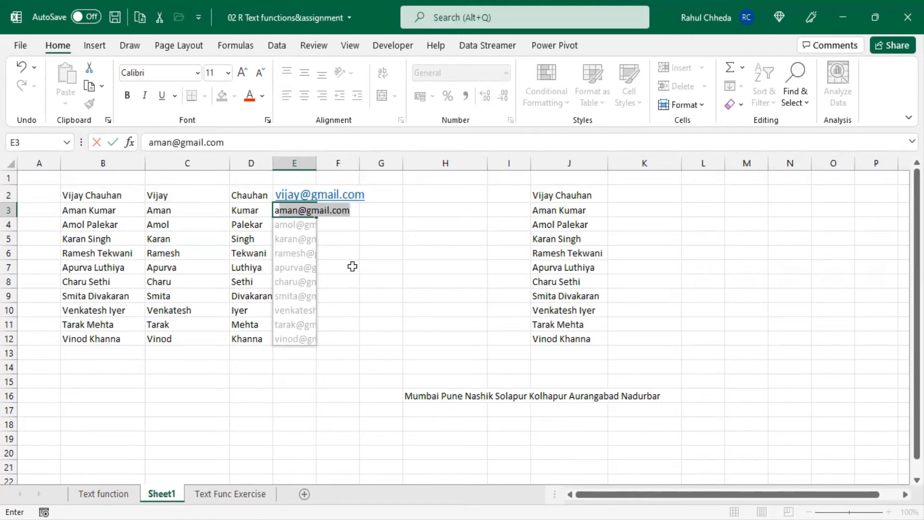
key(Return)
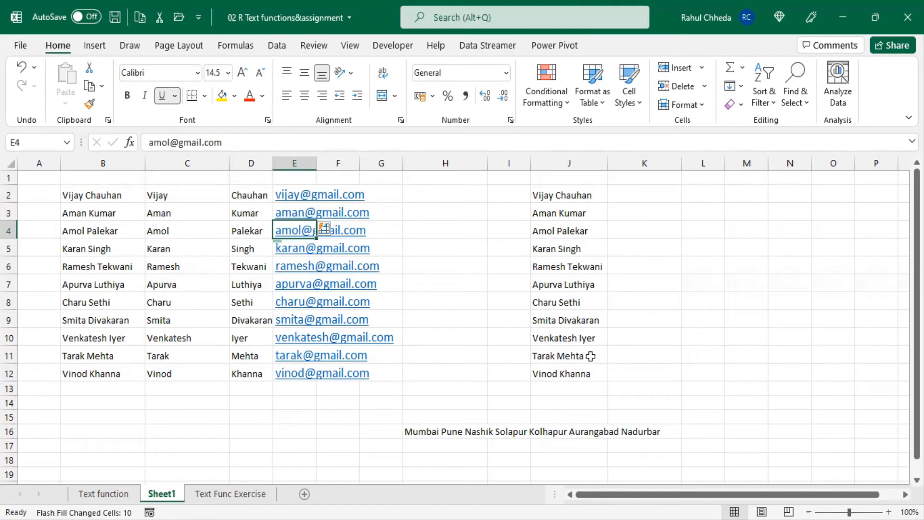
click(580, 195)
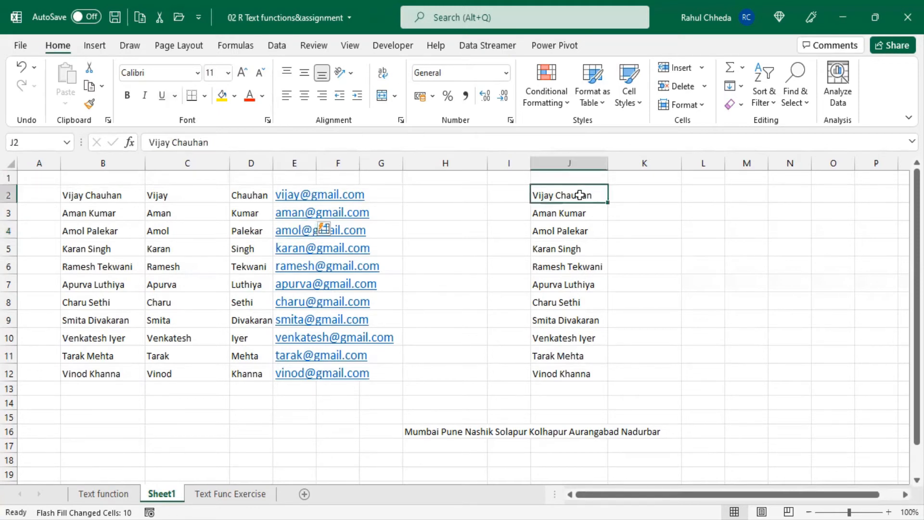
Select the second name list J2:J12 and launch the Text to Columns wizard from Data
shift+click(578, 366)
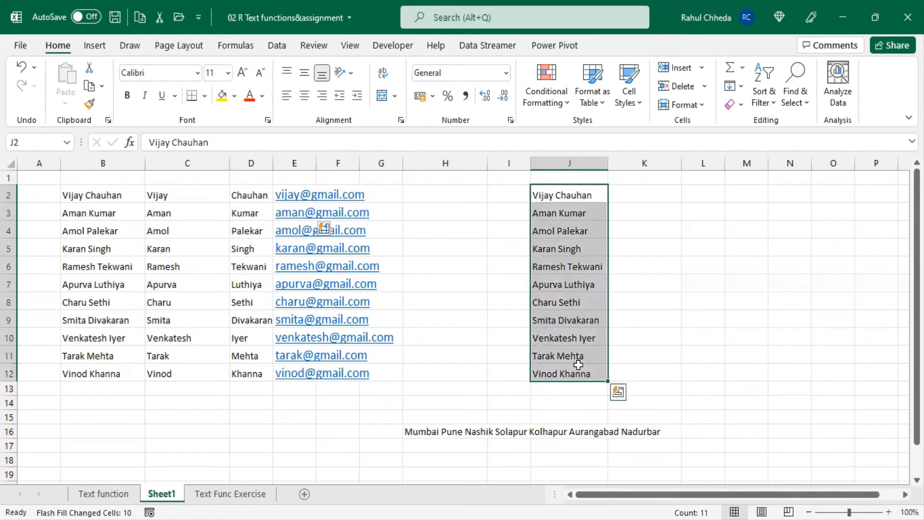
click(277, 46)
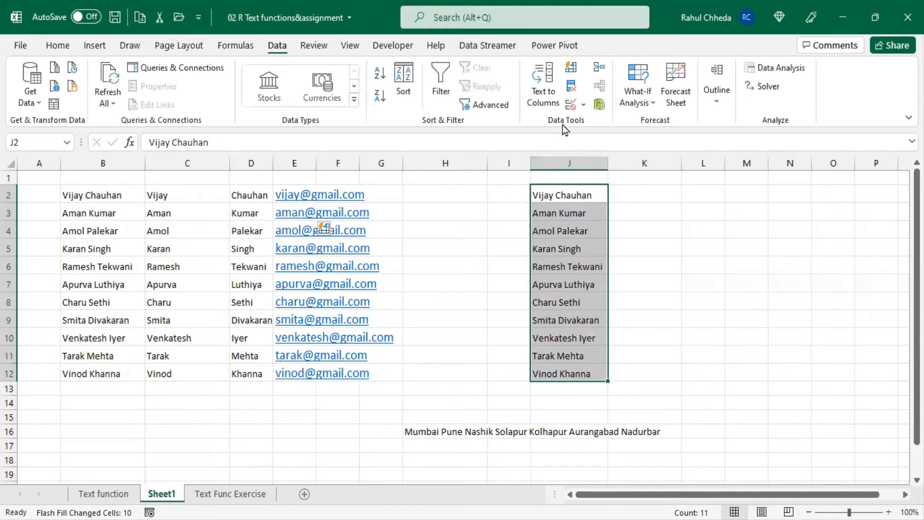
click(546, 102)
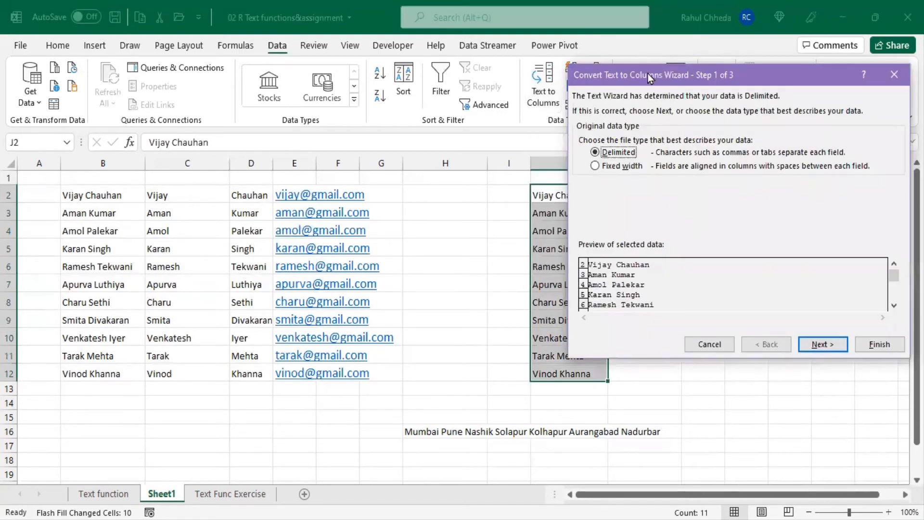
Split J2:J12 as Delimited on Space only (Tab unchecked), with destination $J$2
drag(643, 77, 252, 77)
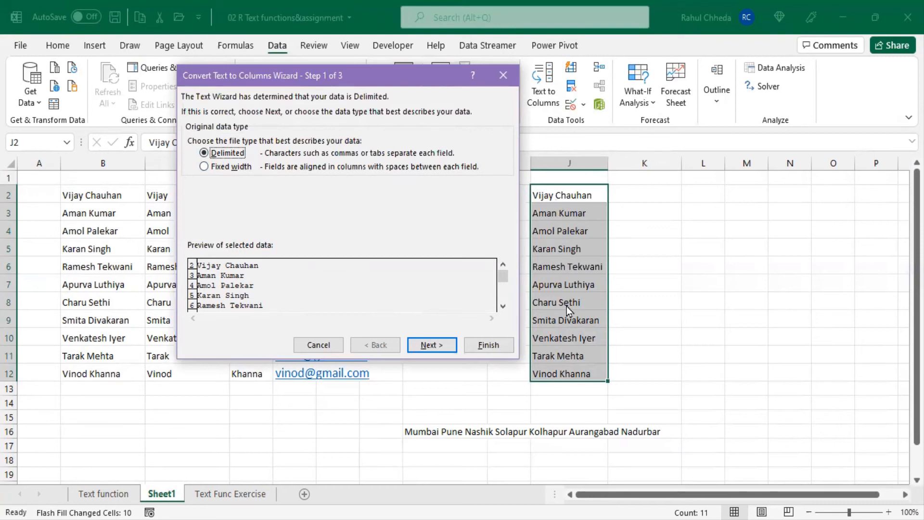
click(428, 347)
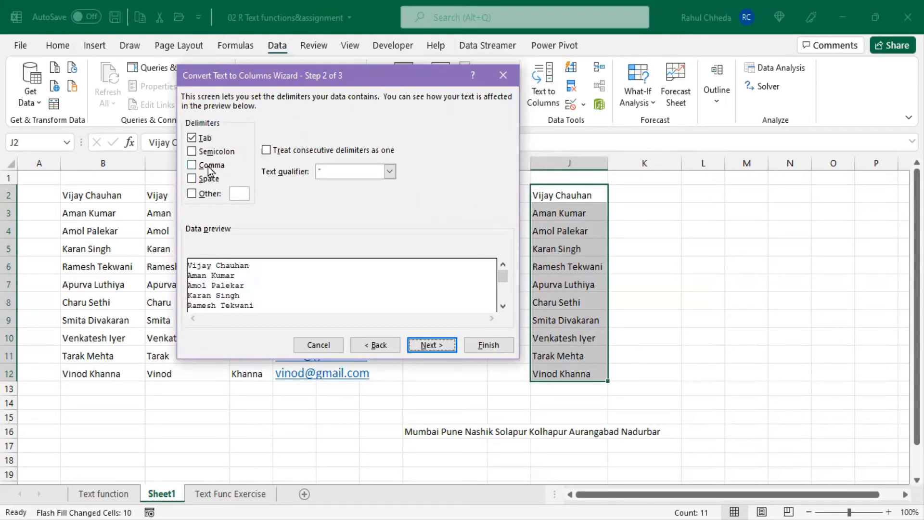
click(192, 140)
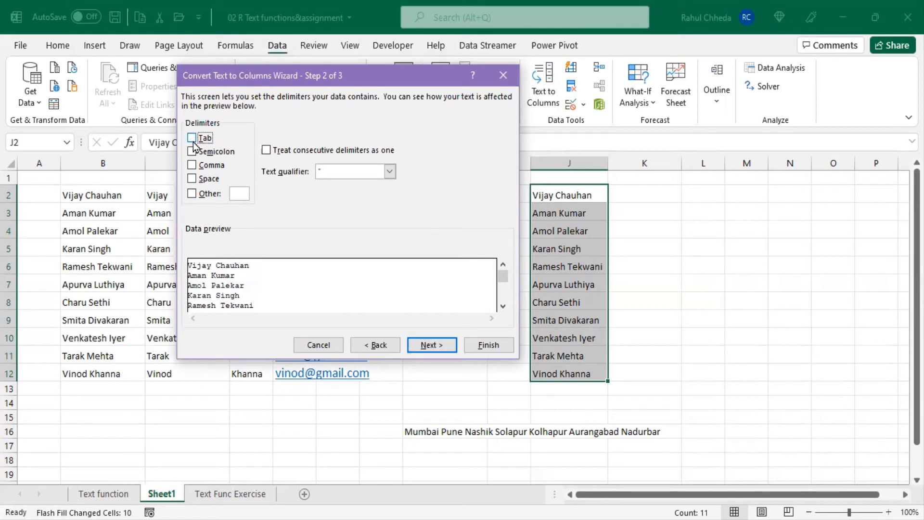
click(192, 179)
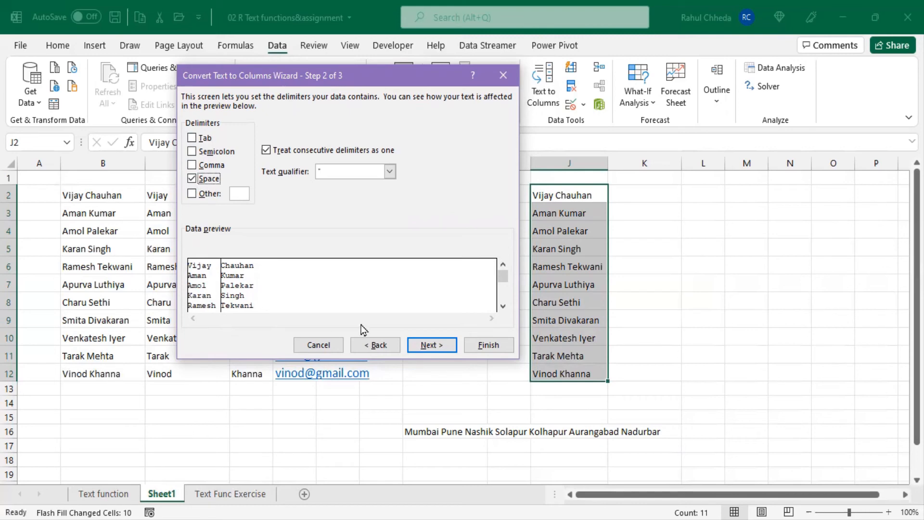
click(422, 348)
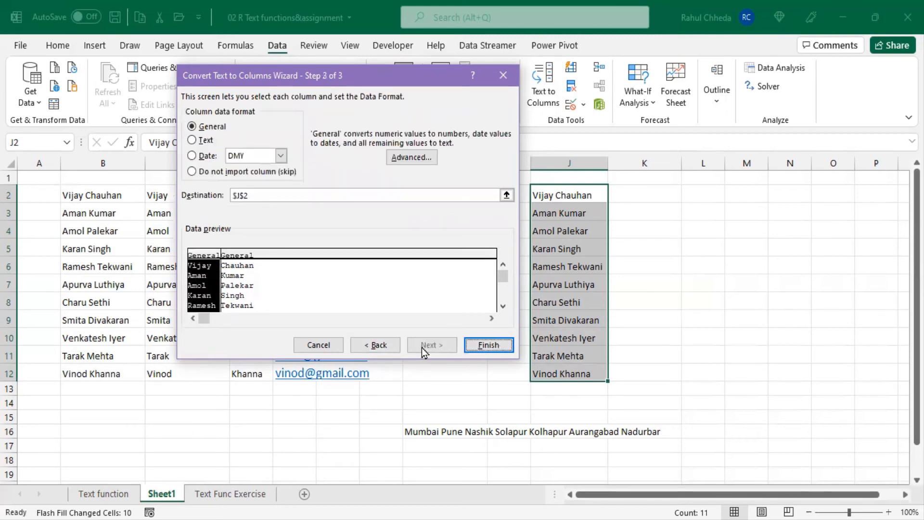
click(480, 345)
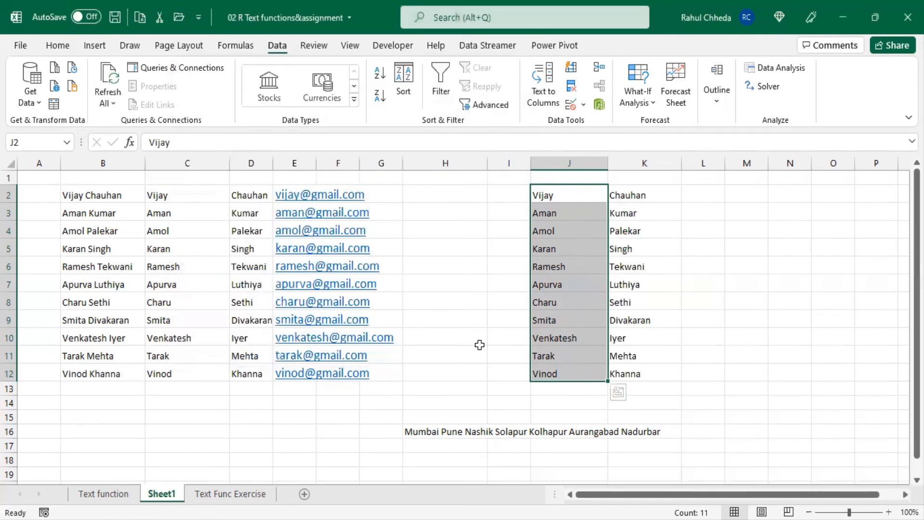